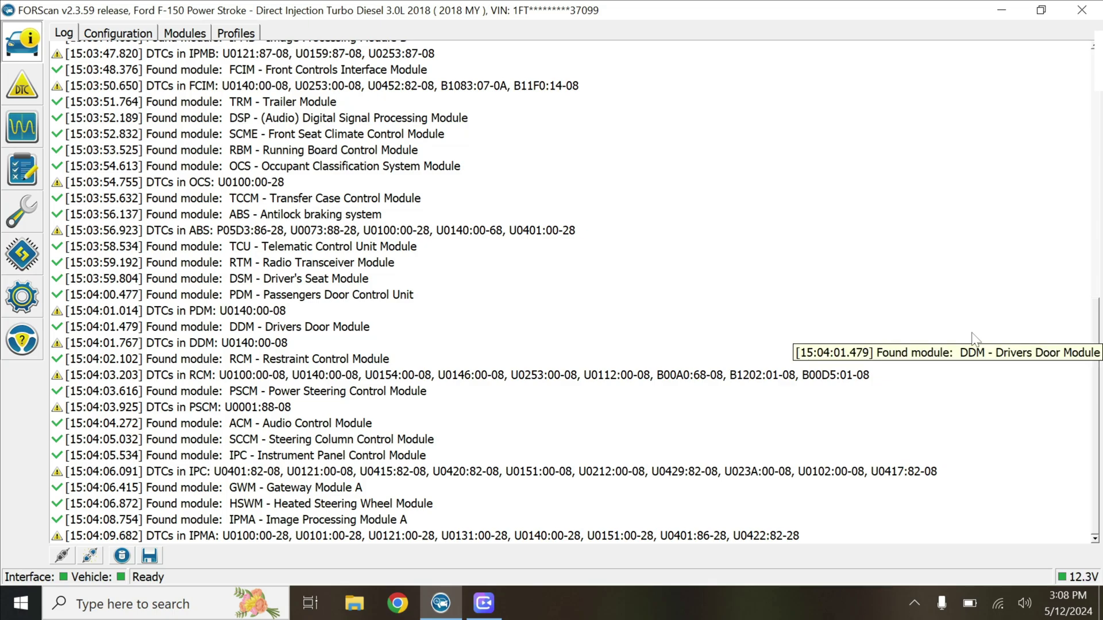
- Open the BdyCM module configuration in its plain-text form rather than the AS BUILT format
{"action": "left_click", "coordinate": [22, 255]}
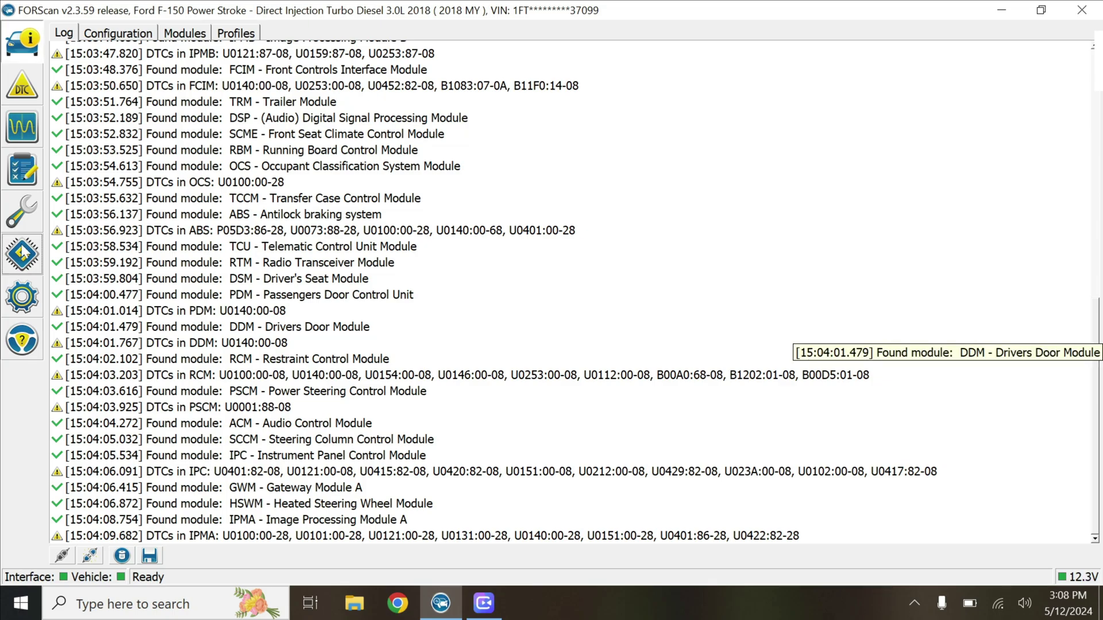
{"action": "left_click", "coordinate": [77, 277]}
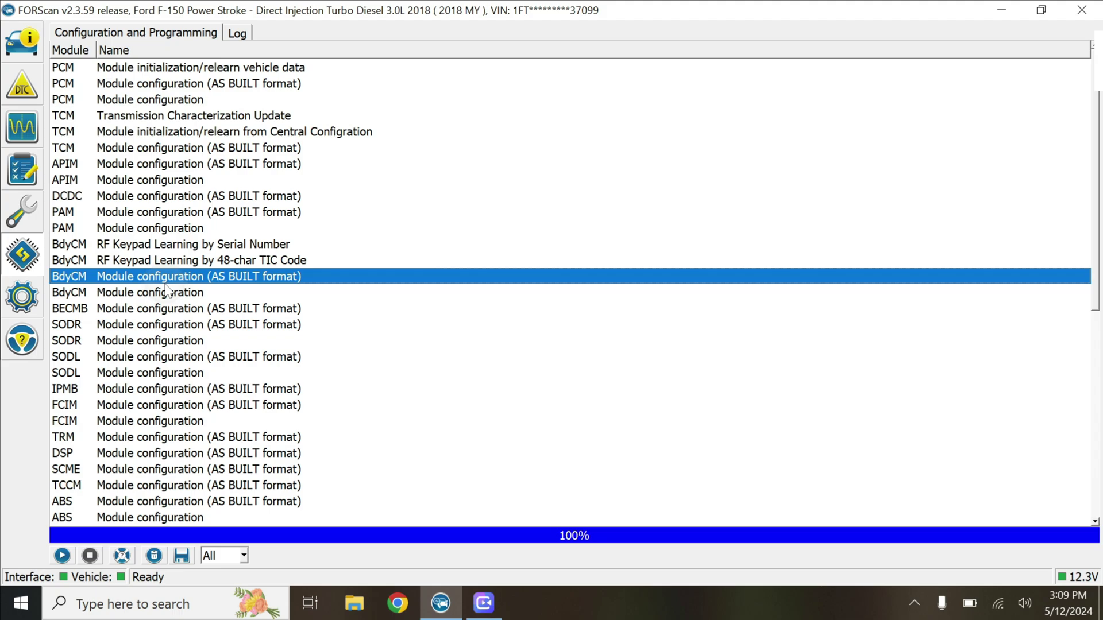
{"action": "left_click", "coordinate": [77, 293]}
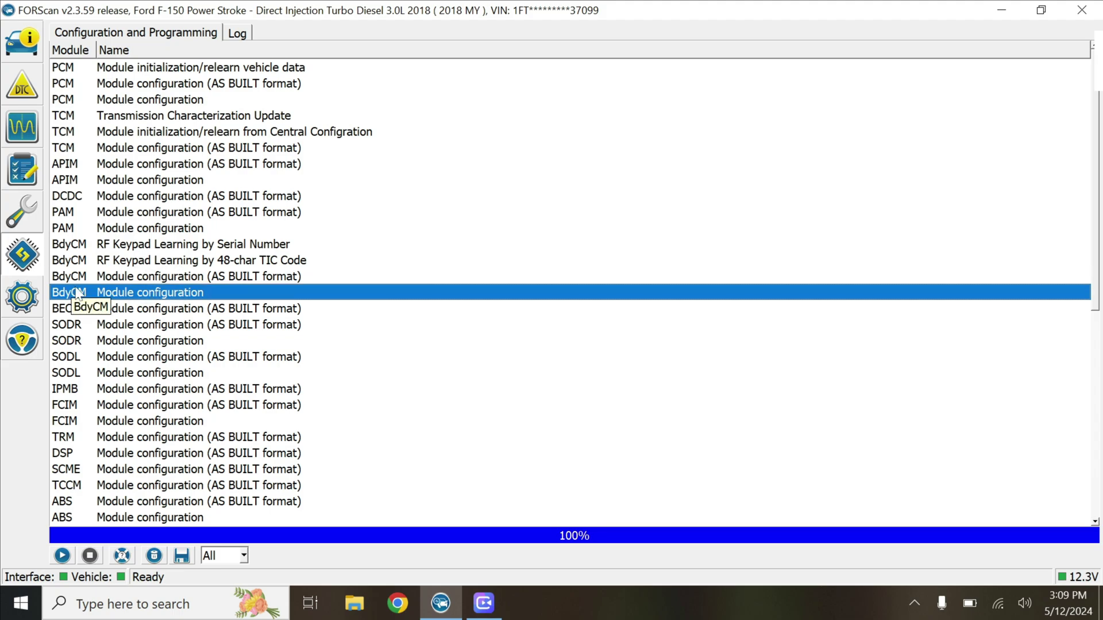
{"action": "left_click", "coordinate": [63, 556]}
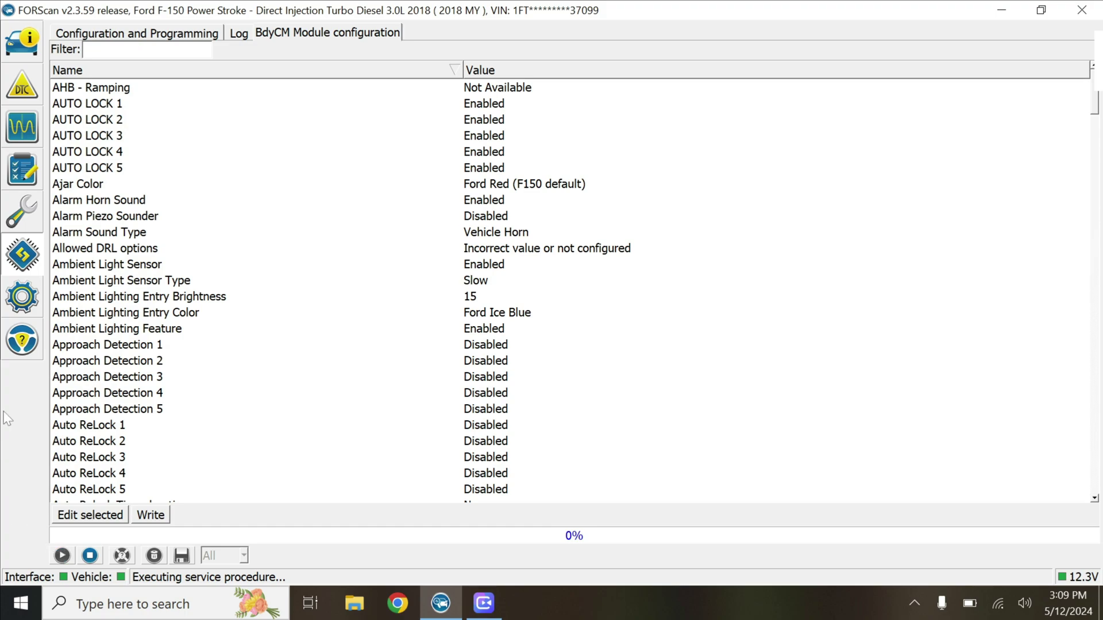
- Filter the BdyCM parameters by "auto" and set BMS / Auto Stop Start system to Disabled
{"action": "left_click", "coordinate": [171, 50]}
{"action": "type", "text": "auto"}
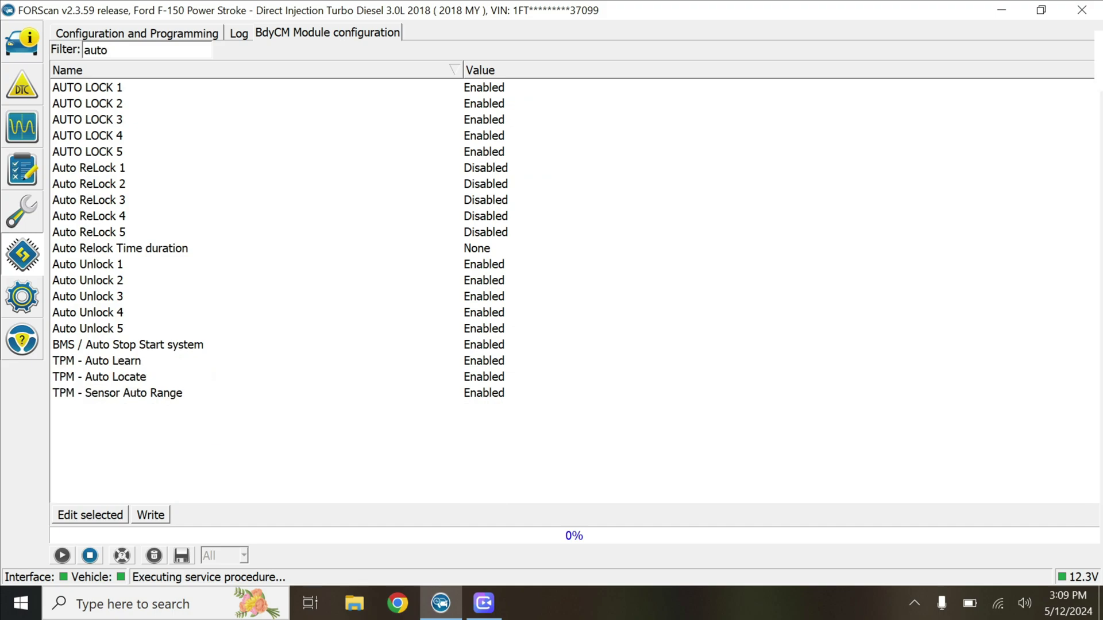
{"action": "left_click", "coordinate": [190, 345]}
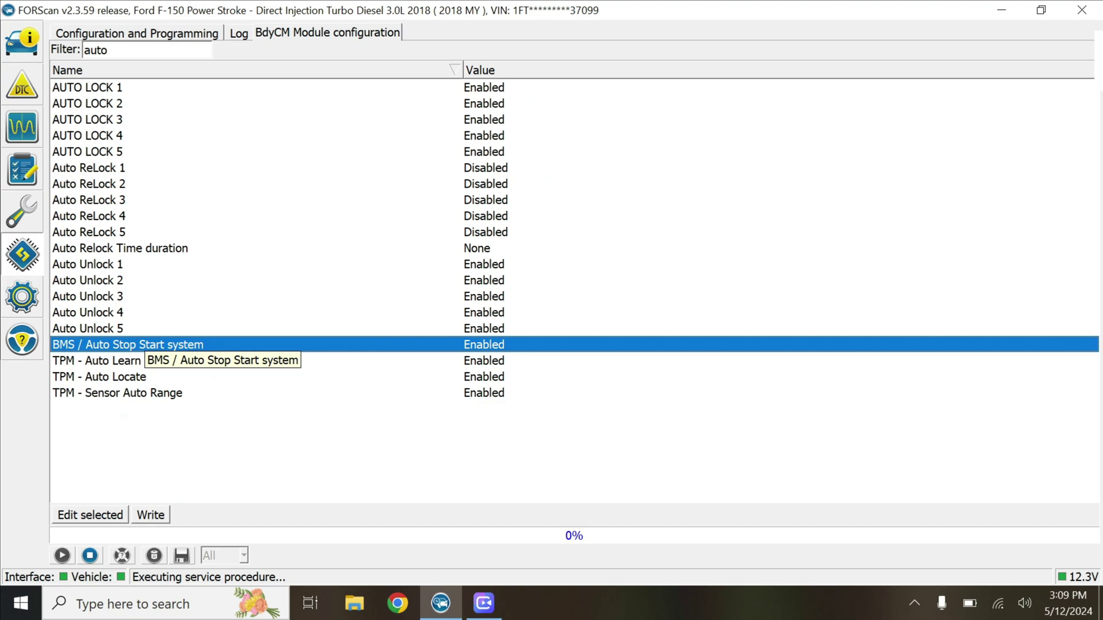
{"action": "left_click", "coordinate": [115, 329]}
{"action": "left_click", "coordinate": [172, 345]}
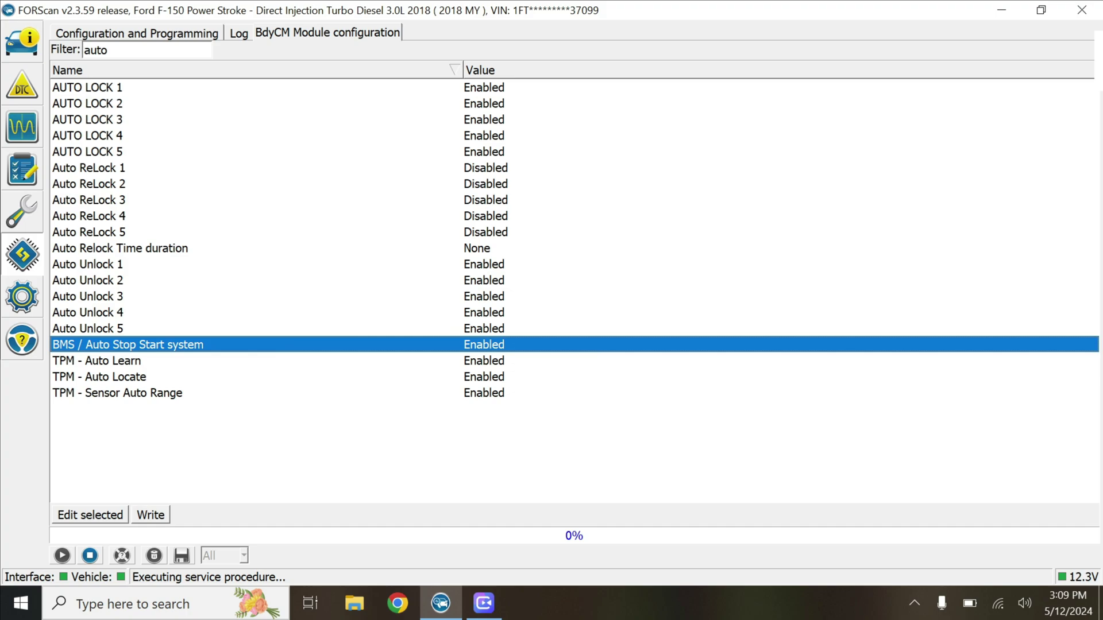
{"action": "key", "text": "Return"}
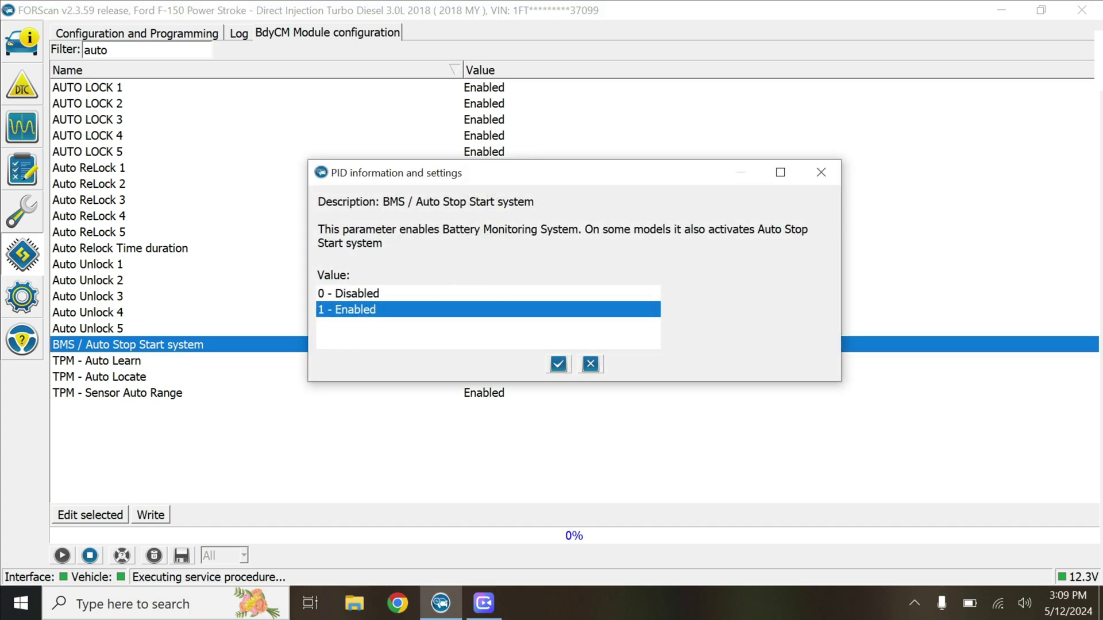
{"action": "left_click", "coordinate": [347, 293]}
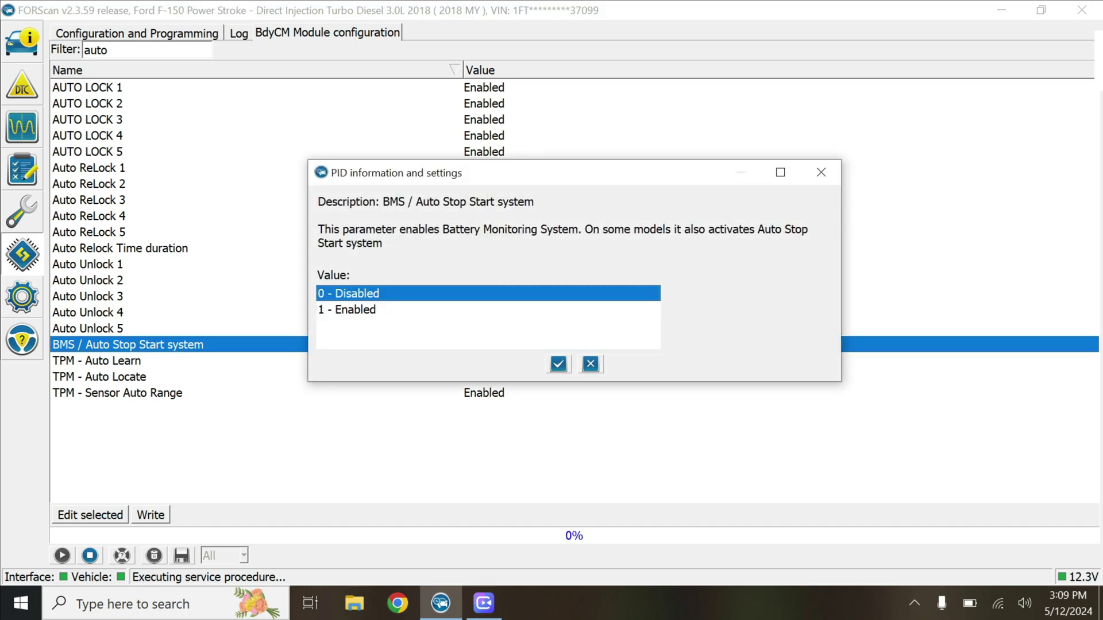
{"action": "left_click", "coordinate": [559, 363]}
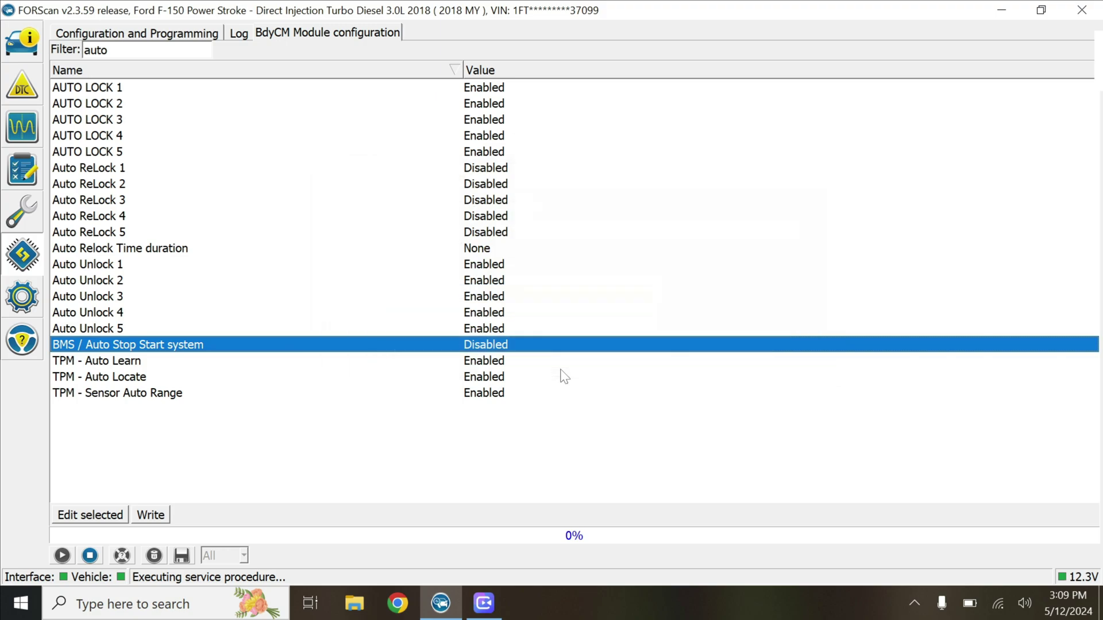
- Write the changed BMS / Auto Stop Start system setting to the BdyCM module
{"action": "left_click", "coordinate": [142, 517]}
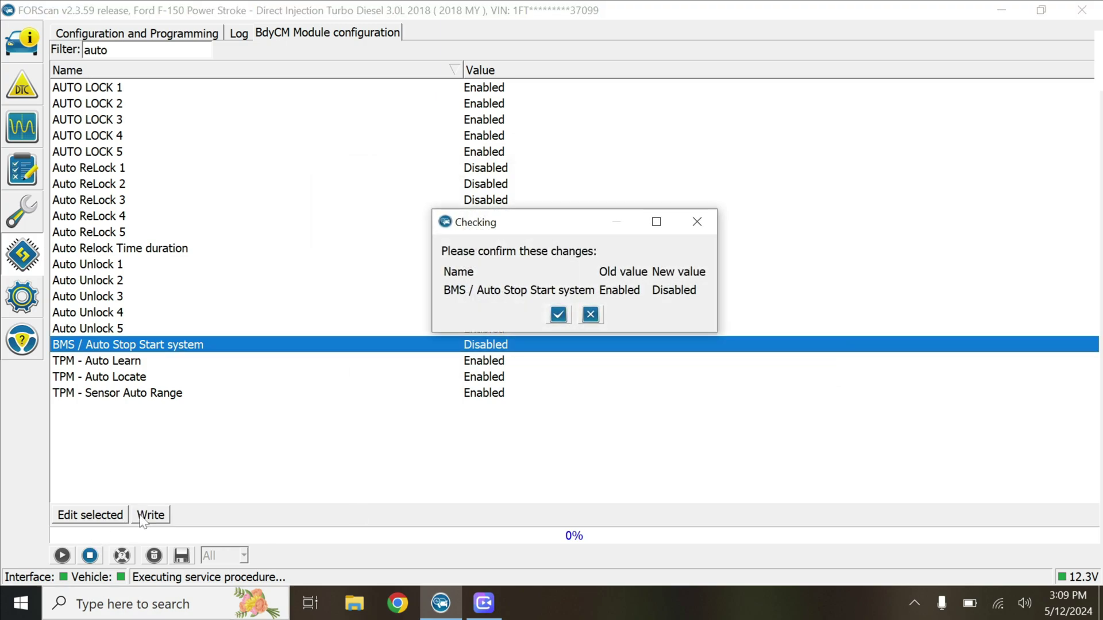
{"action": "left_click", "coordinate": [558, 315]}
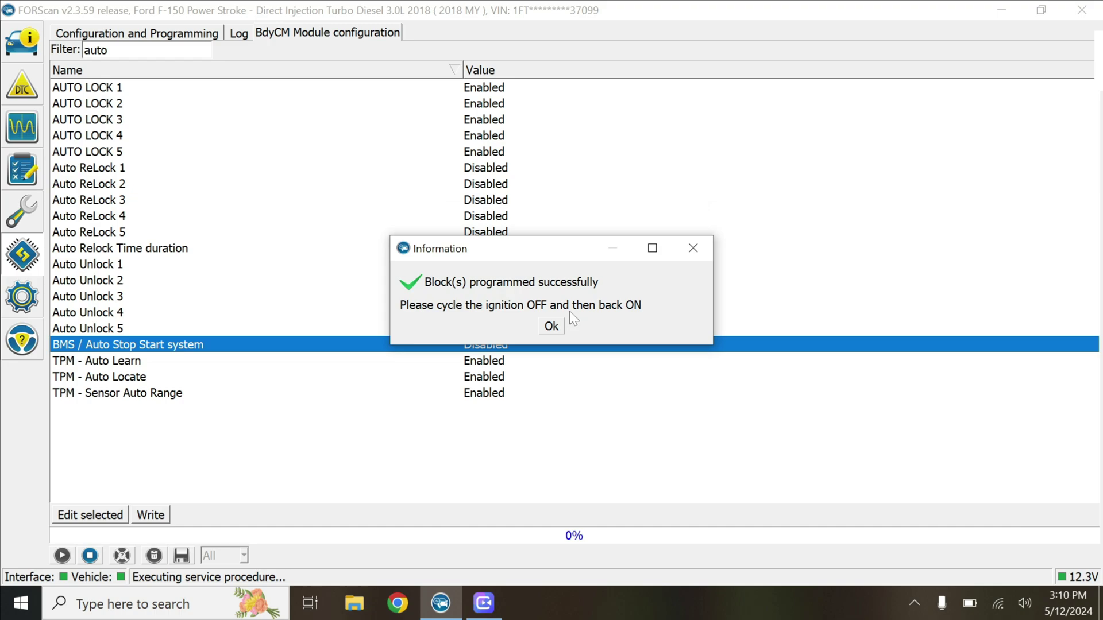
{"action": "left_click", "coordinate": [562, 329]}
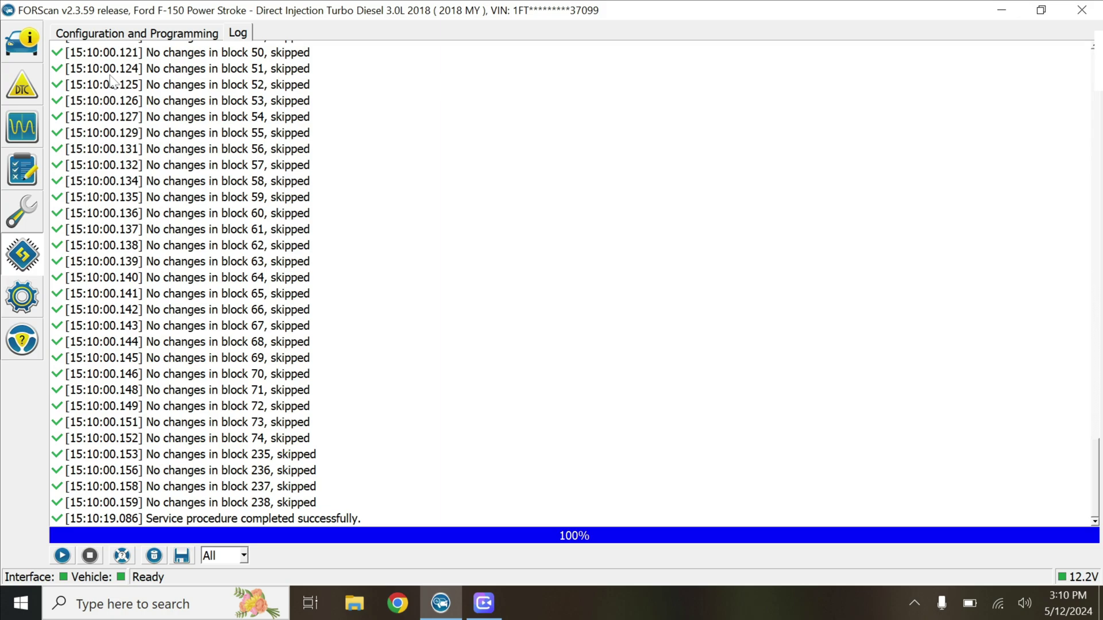
- Return to the list of configuration procedures and open the plain-text FCIM module configuration
{"action": "left_click", "coordinate": [101, 34]}
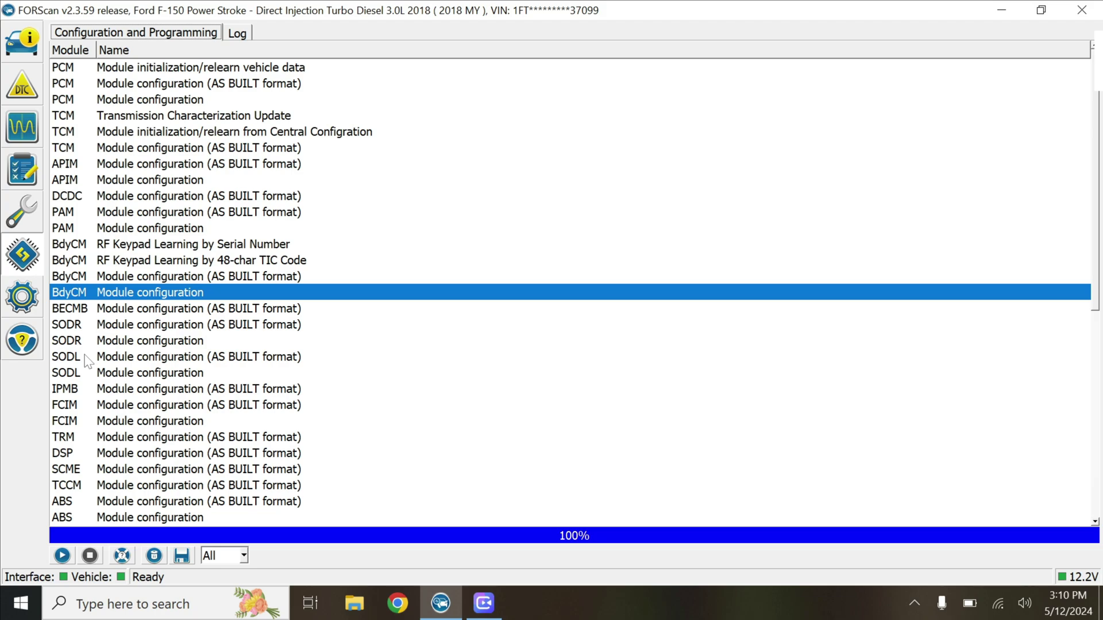
{"action": "left_click", "coordinate": [75, 428]}
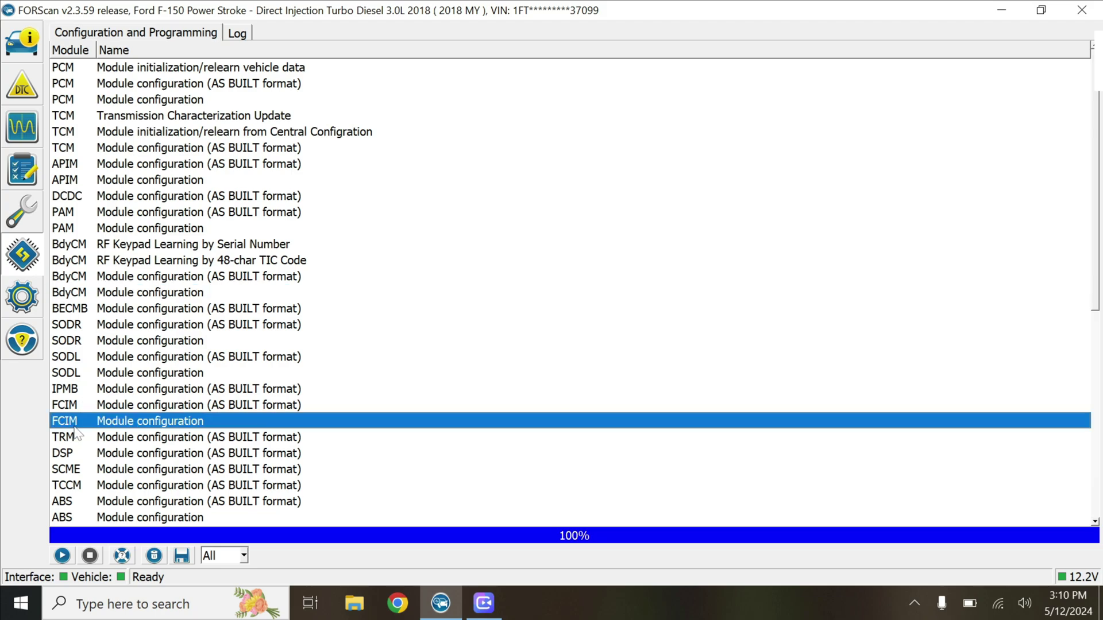
{"action": "left_click", "coordinate": [62, 556]}
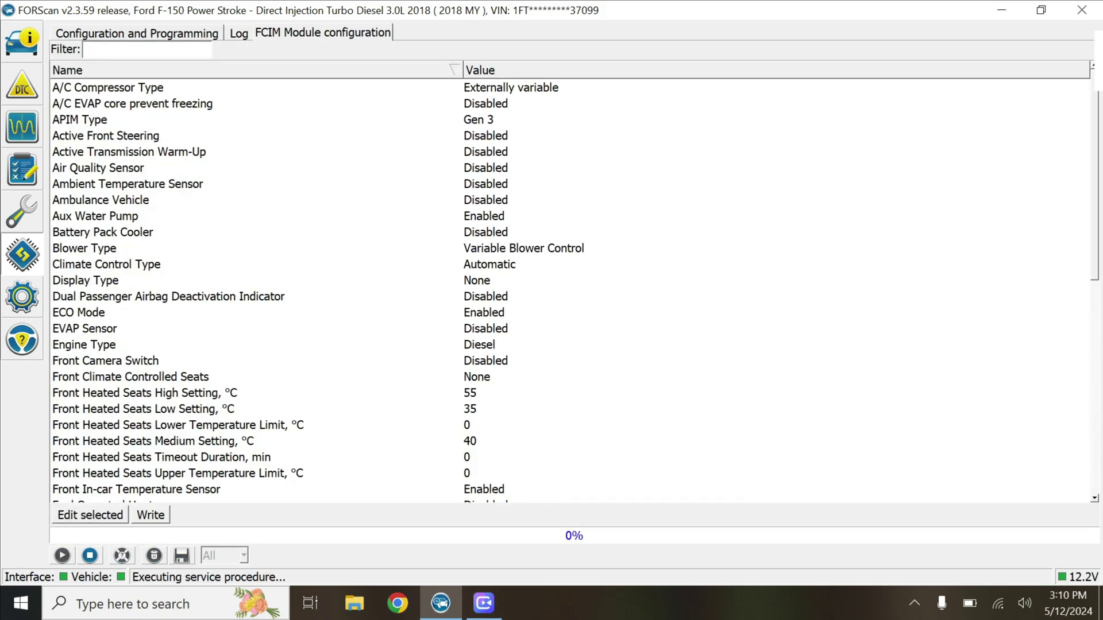
{"action": "left_click", "coordinate": [96, 49]}
{"action": "type", "text": "aut"}
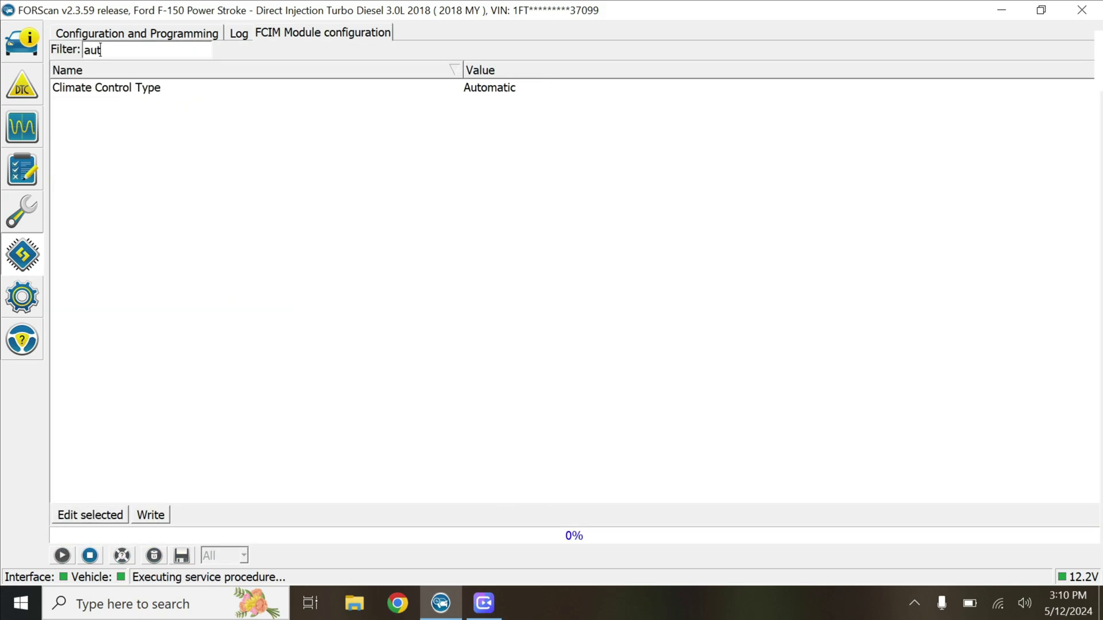
{"action": "key", "text": "BackSpace"}
{"action": "key", "text": "BackSpace"}
{"action": "key", "text": "BackSpace"}
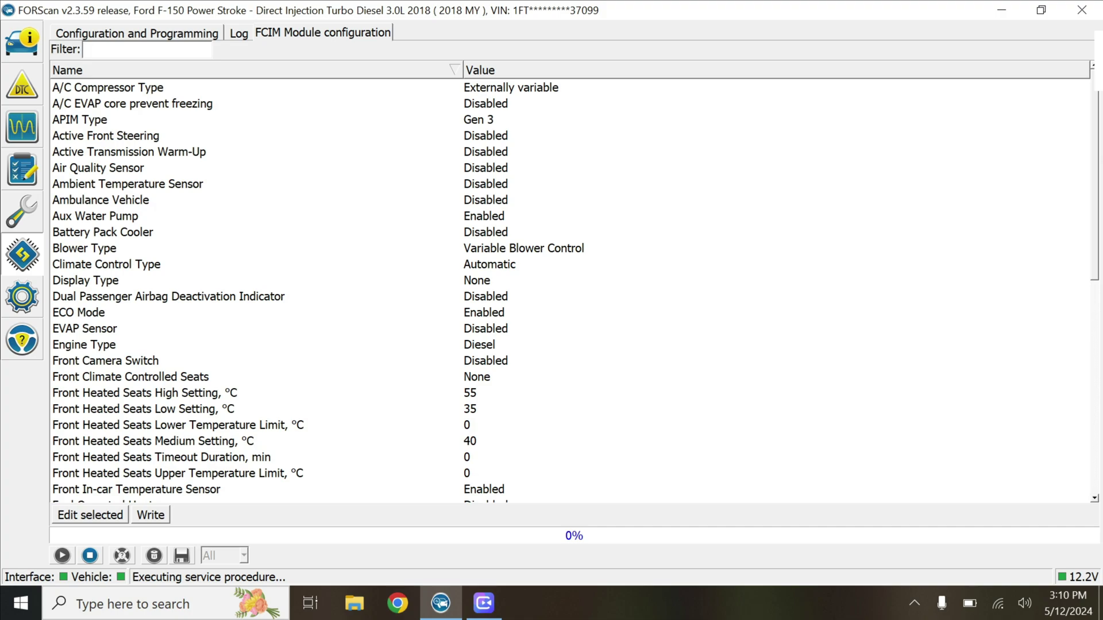
- Filter the FCIM parameters by "st" and set Start/Stop button to Disabled
{"action": "type", "text": "st"}
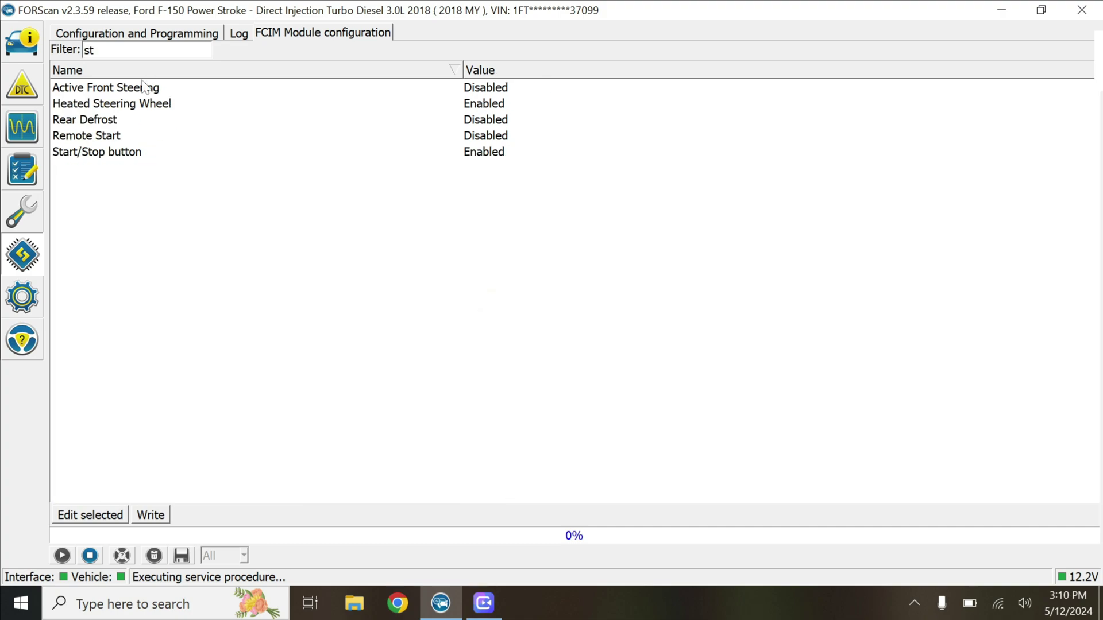
{"action": "double_click", "coordinate": [110, 154]}
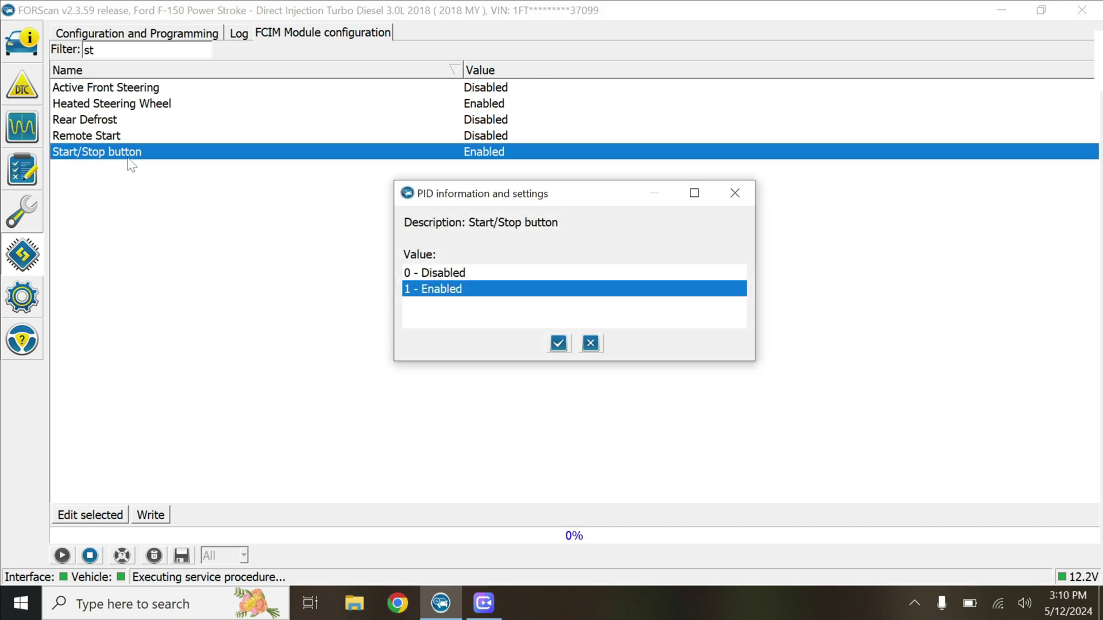
{"action": "left_click", "coordinate": [496, 275]}
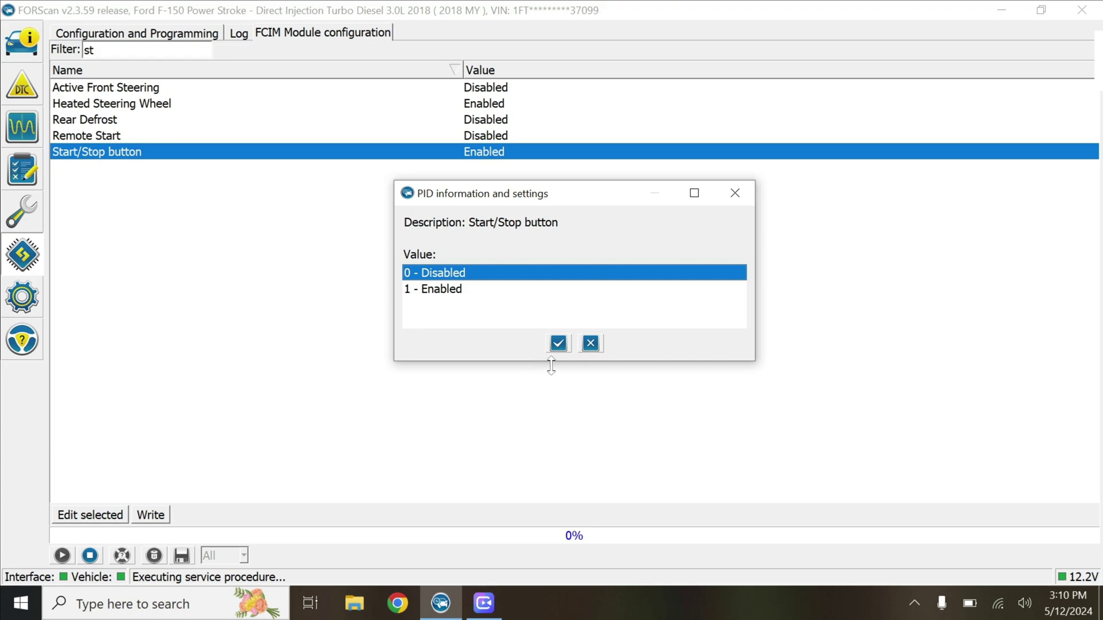
{"action": "left_click", "coordinate": [558, 343]}
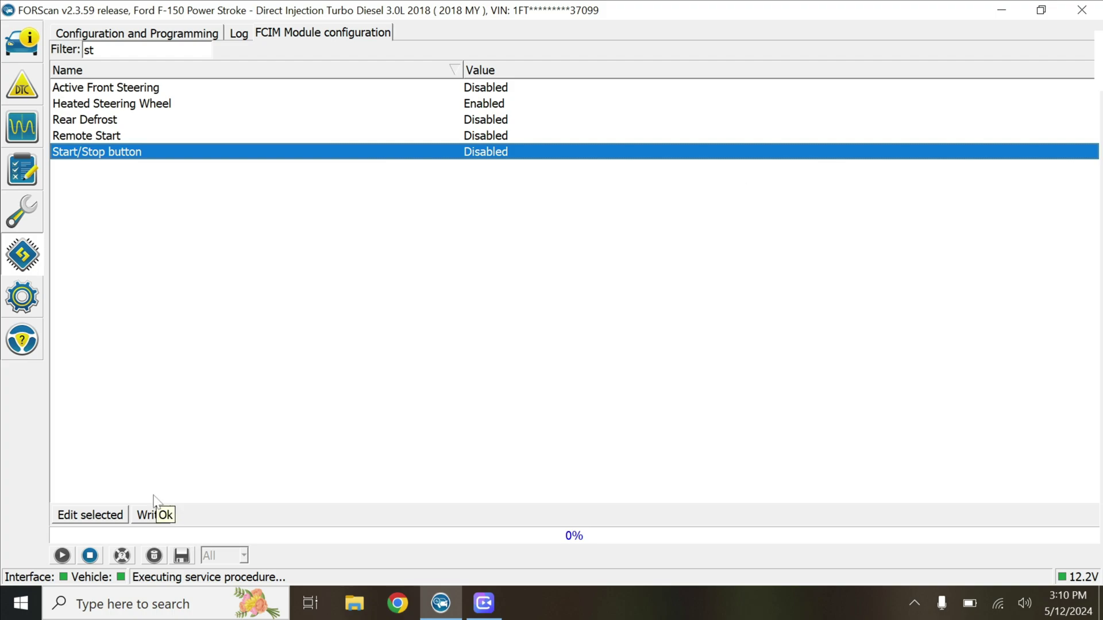
- Write the changed Start/Stop button setting to the FCIM module and end its configuration procedure
{"action": "left_click", "coordinate": [150, 517]}
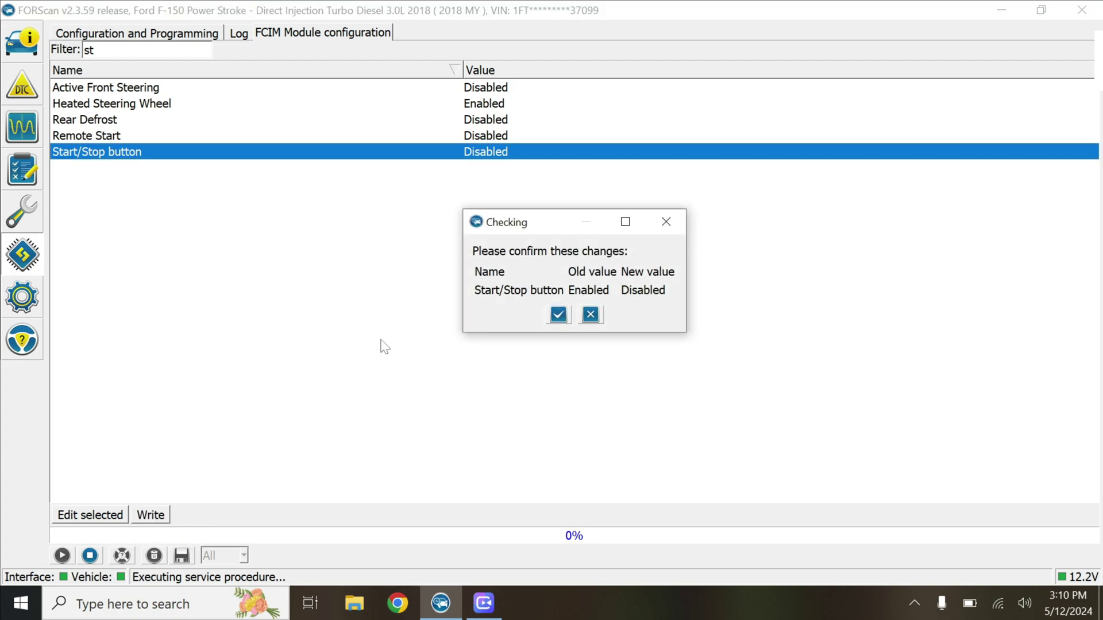
{"action": "left_click", "coordinate": [558, 314]}
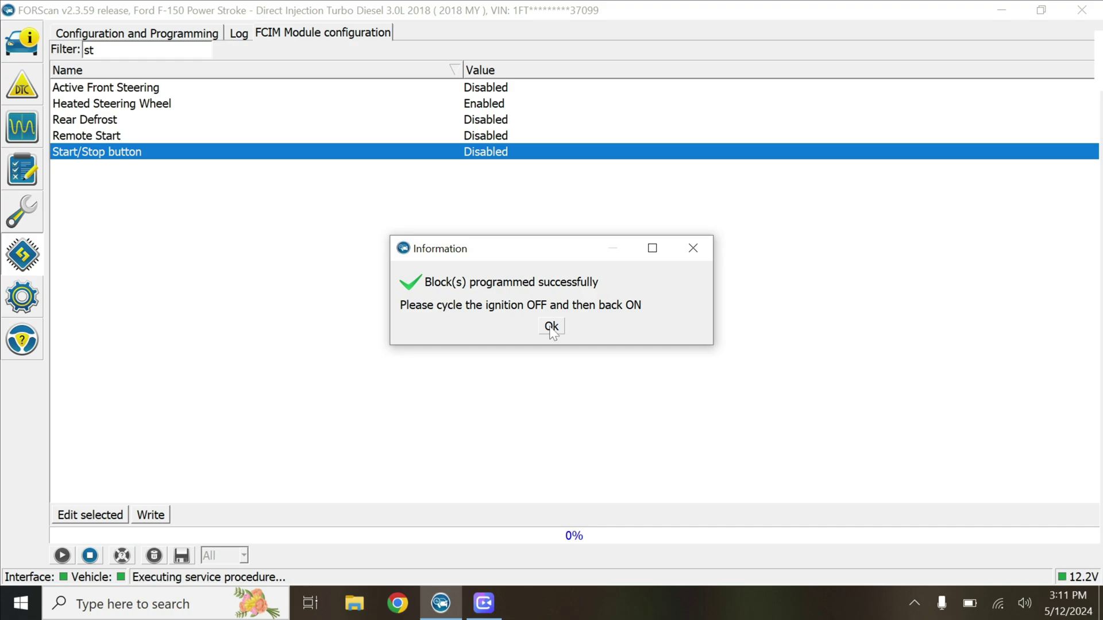
{"action": "left_click", "coordinate": [552, 325]}
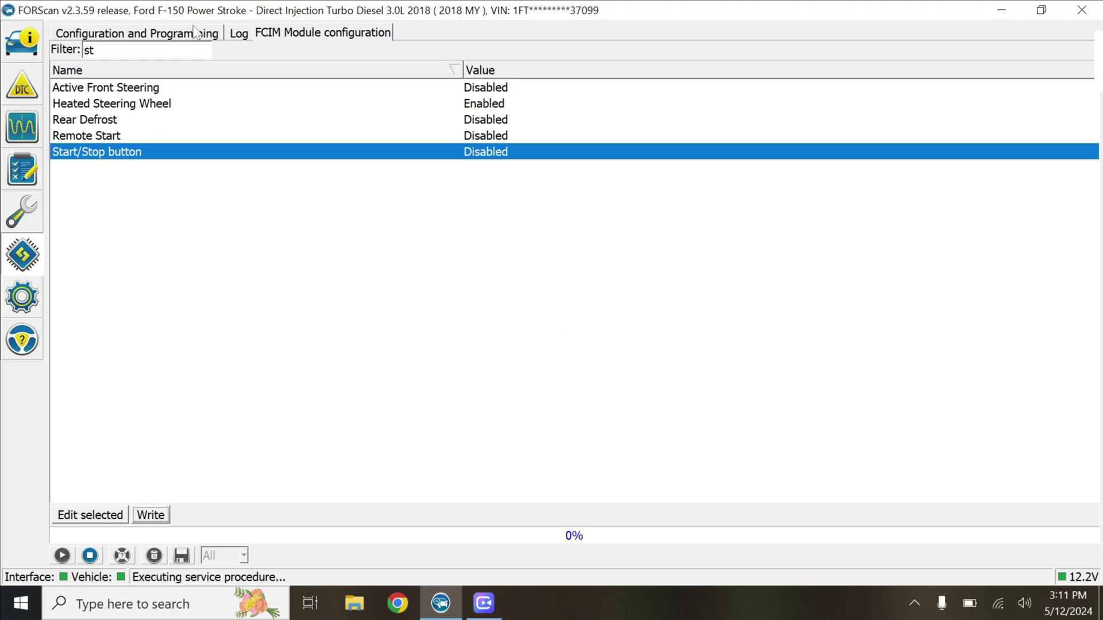
{"action": "left_click", "coordinate": [91, 556]}
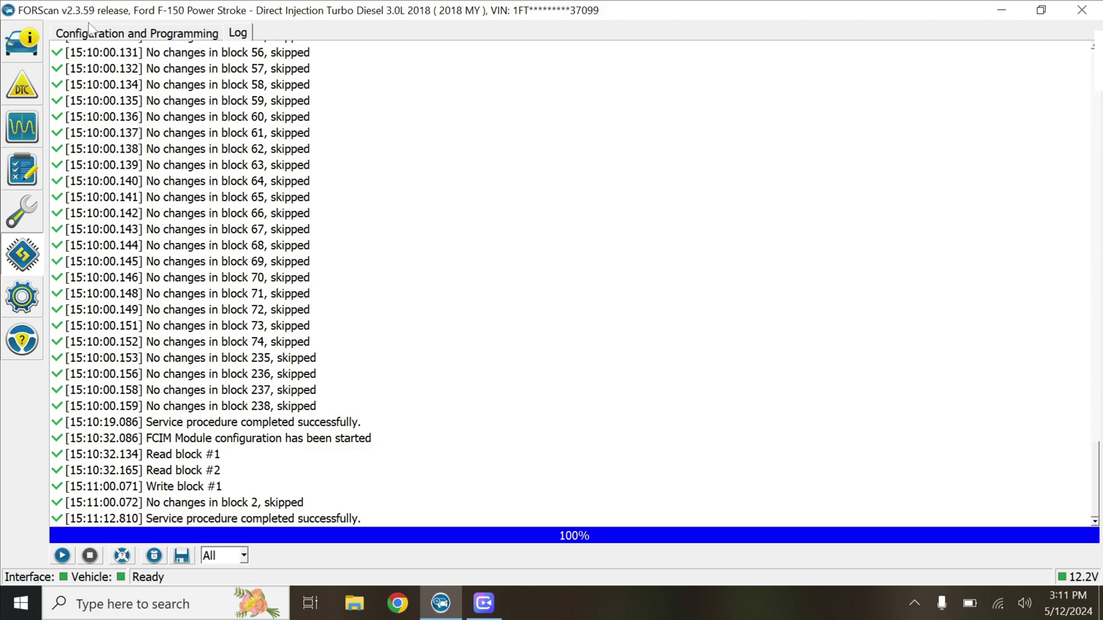
- Return to the list of configuration procedures and open the plain-text IPC module configuration
{"action": "left_click", "coordinate": [91, 33]}
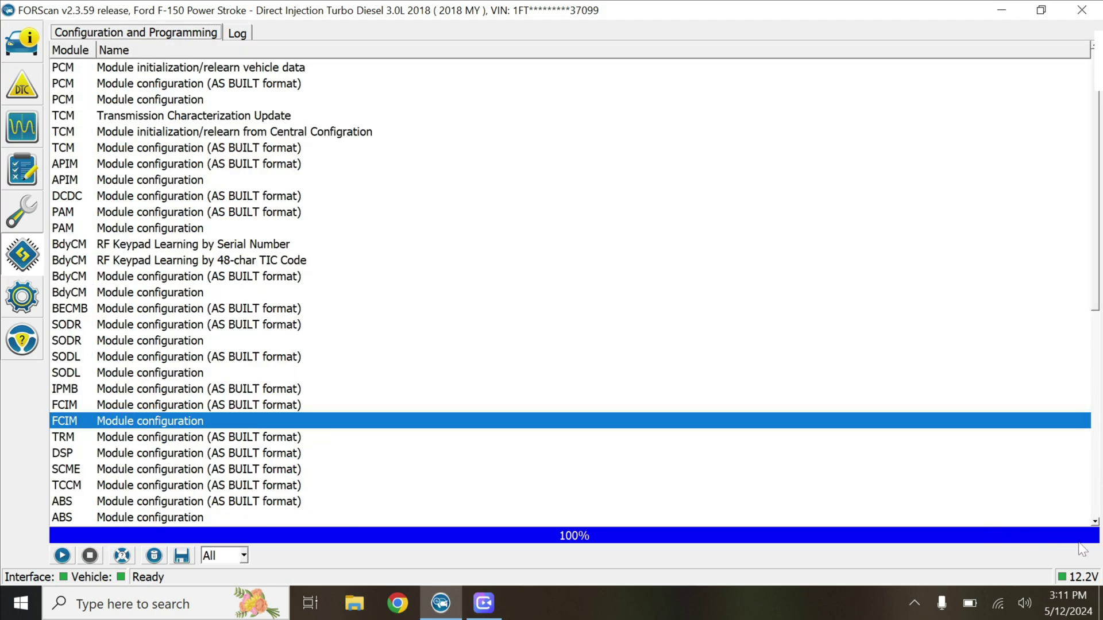
{"action": "scroll", "coordinate": [1094, 530], "scroll_direction": "down", "scroll_amount": 5}
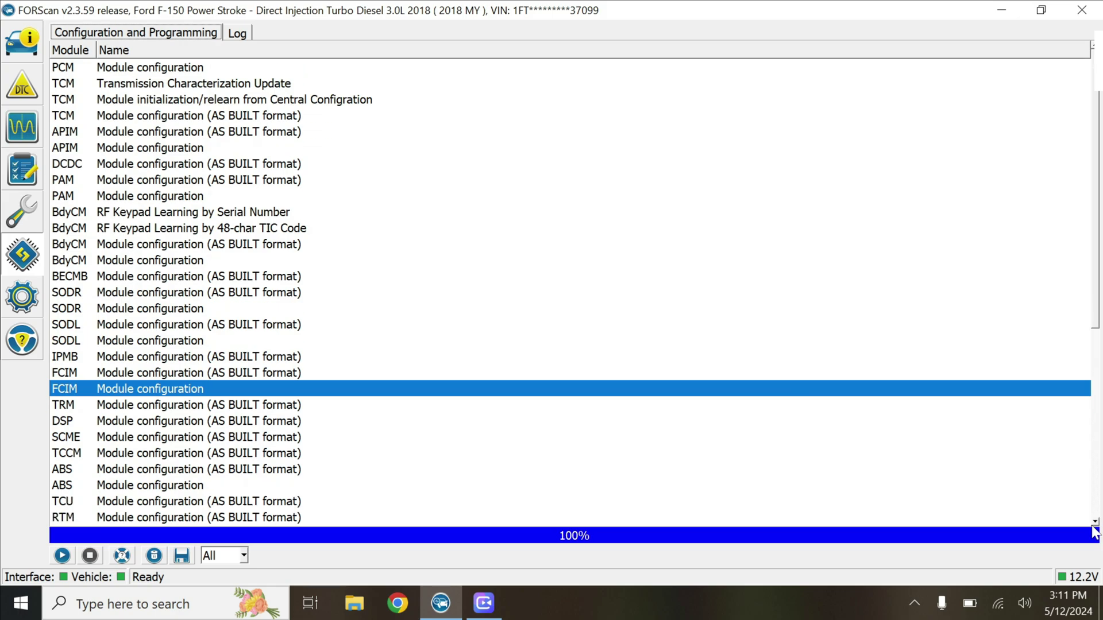
{"action": "scroll", "coordinate": [1094, 530], "scroll_direction": "down", "scroll_amount": 4}
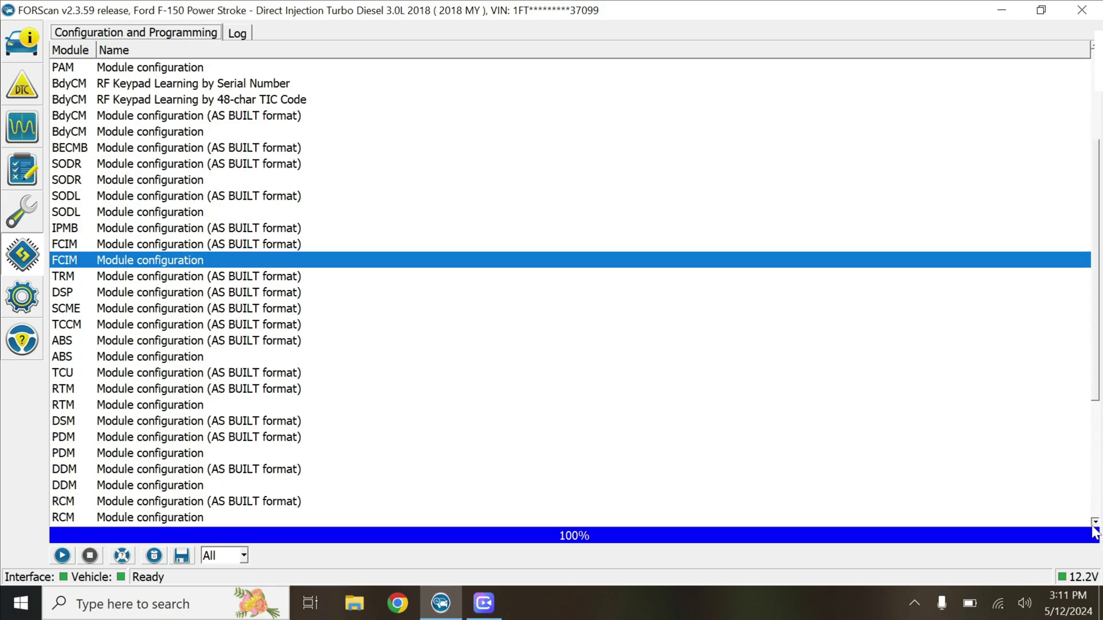
{"action": "scroll", "coordinate": [1095, 531], "scroll_direction": "down", "scroll_amount": 2}
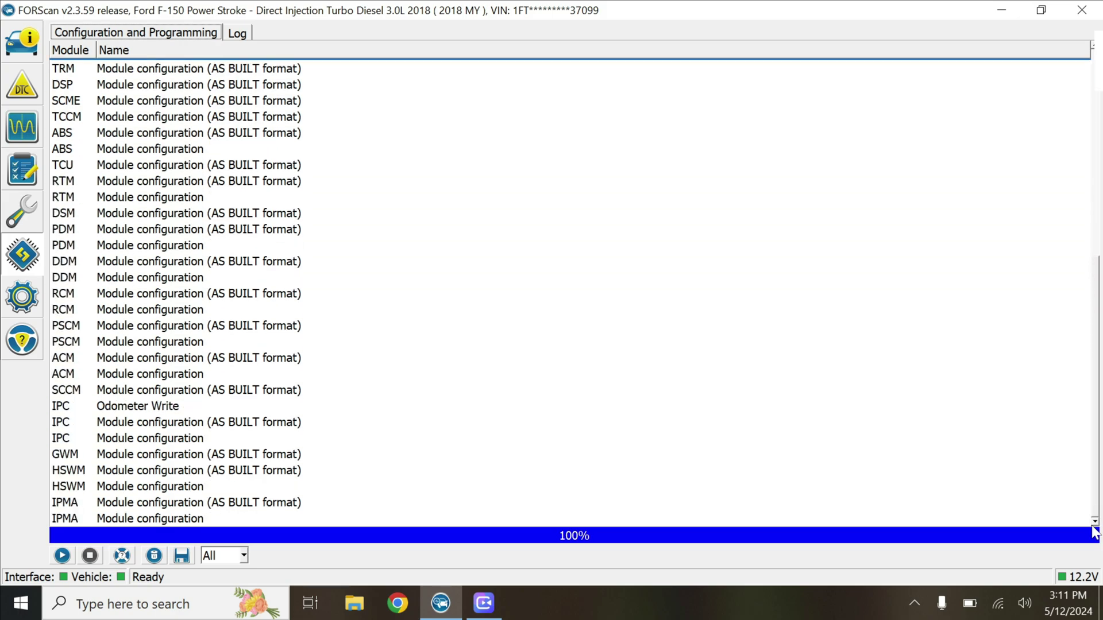
{"action": "left_click", "coordinate": [119, 438]}
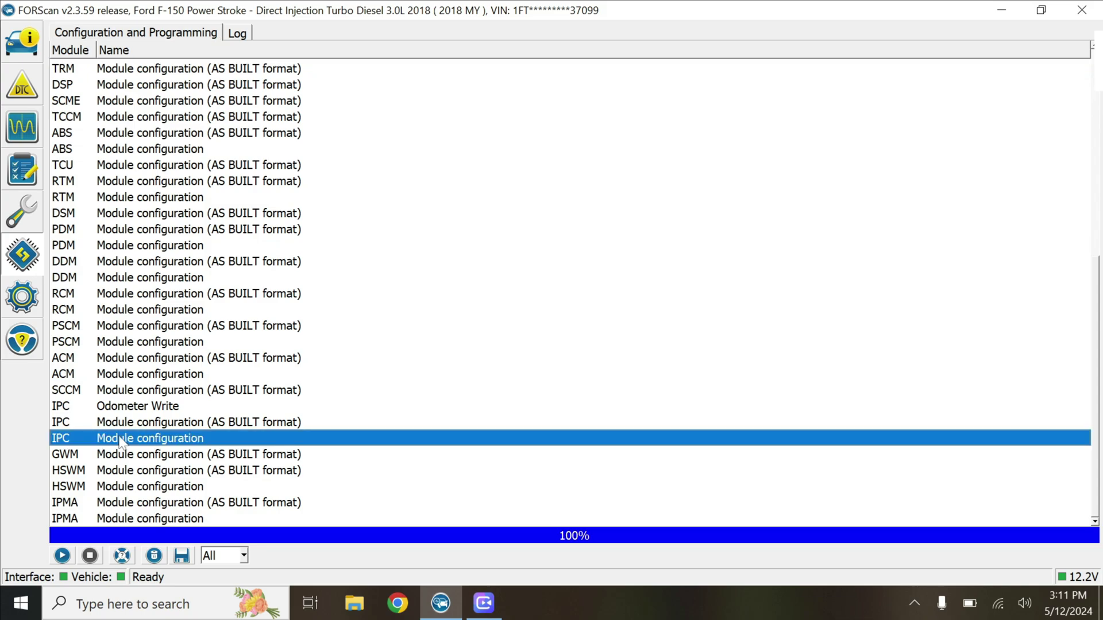
{"action": "left_click", "coordinate": [63, 556]}
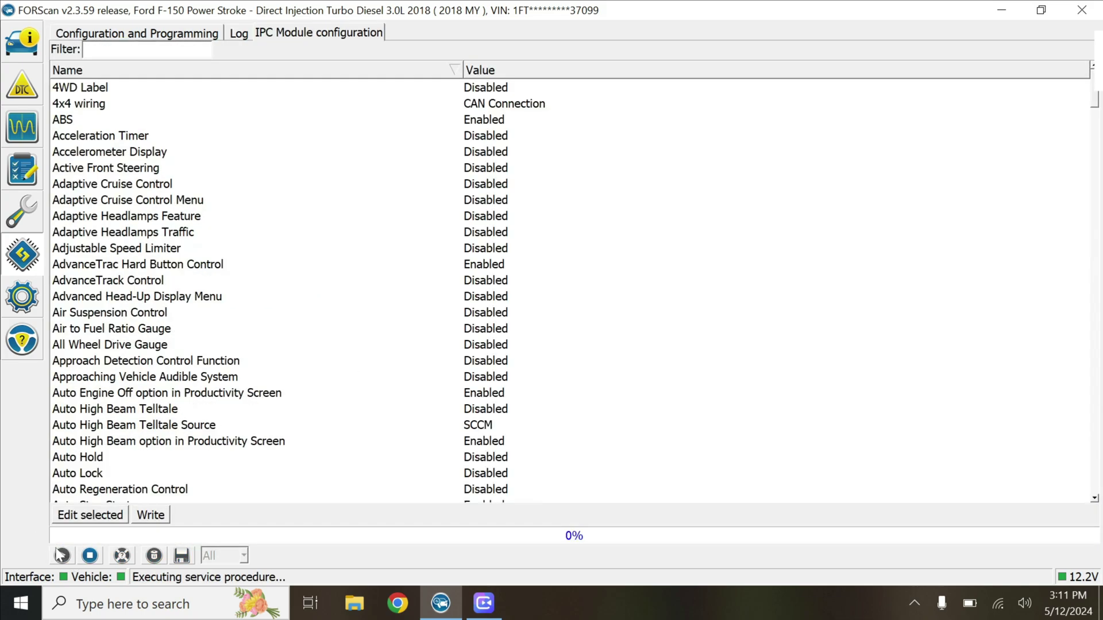
- Filter the IPC parameters by "start" and set Auto Stop Start to Disabled
{"action": "type", "text": "start"}
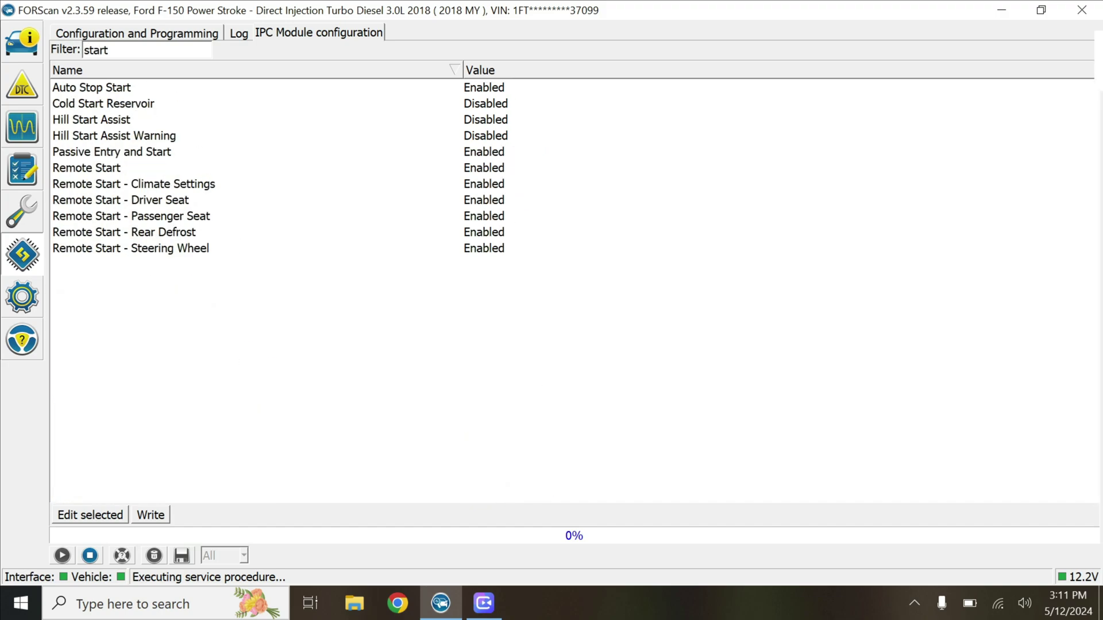
{"action": "left_click", "coordinate": [145, 92]}
{"action": "double_click", "coordinate": [145, 92]}
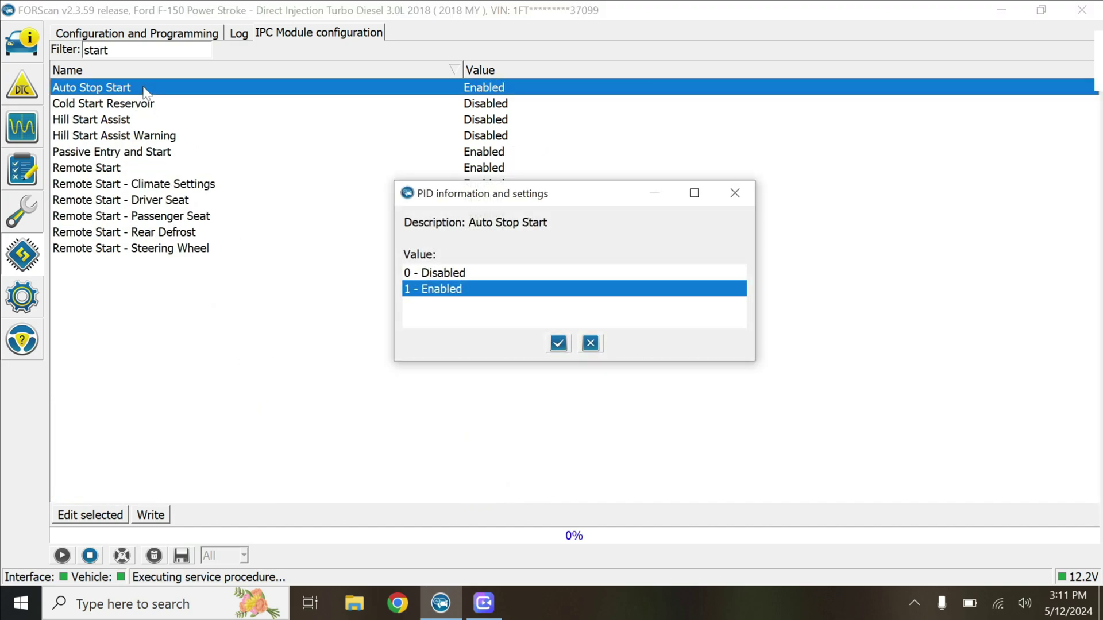
{"action": "left_click", "coordinate": [445, 275]}
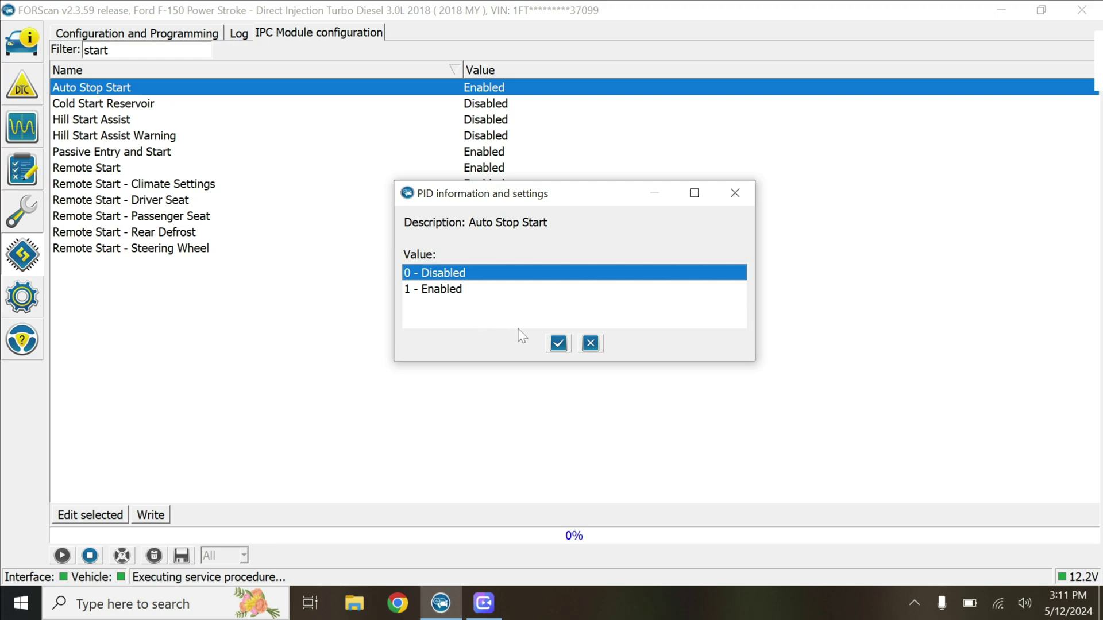
{"action": "left_click", "coordinate": [558, 343]}
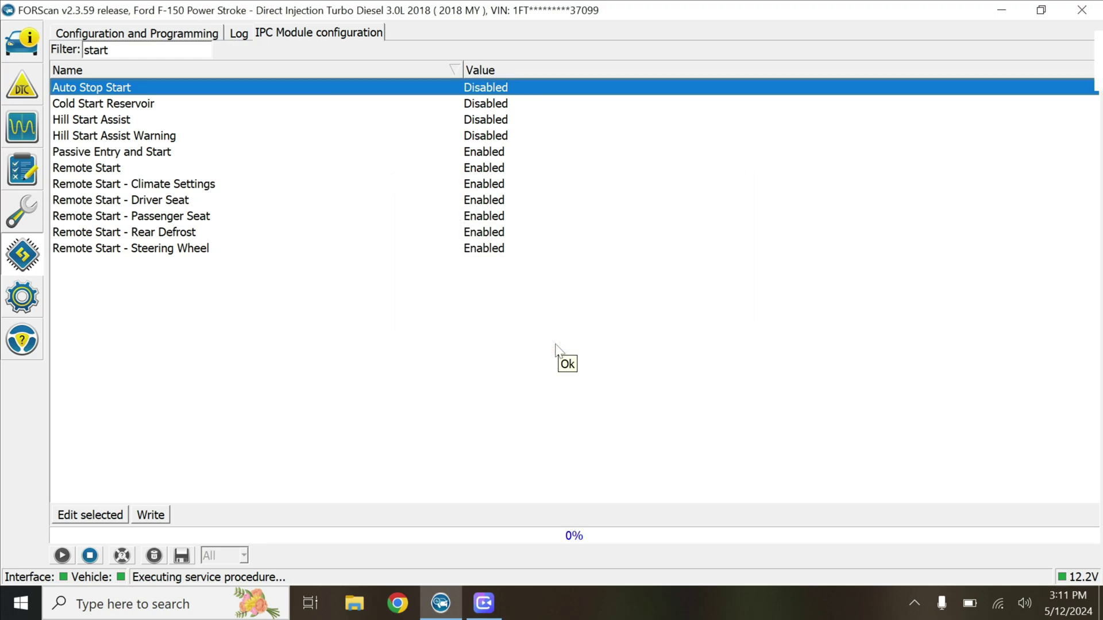
- Write the changed Auto Stop Start setting to the IPC module
{"action": "left_click", "coordinate": [138, 520]}
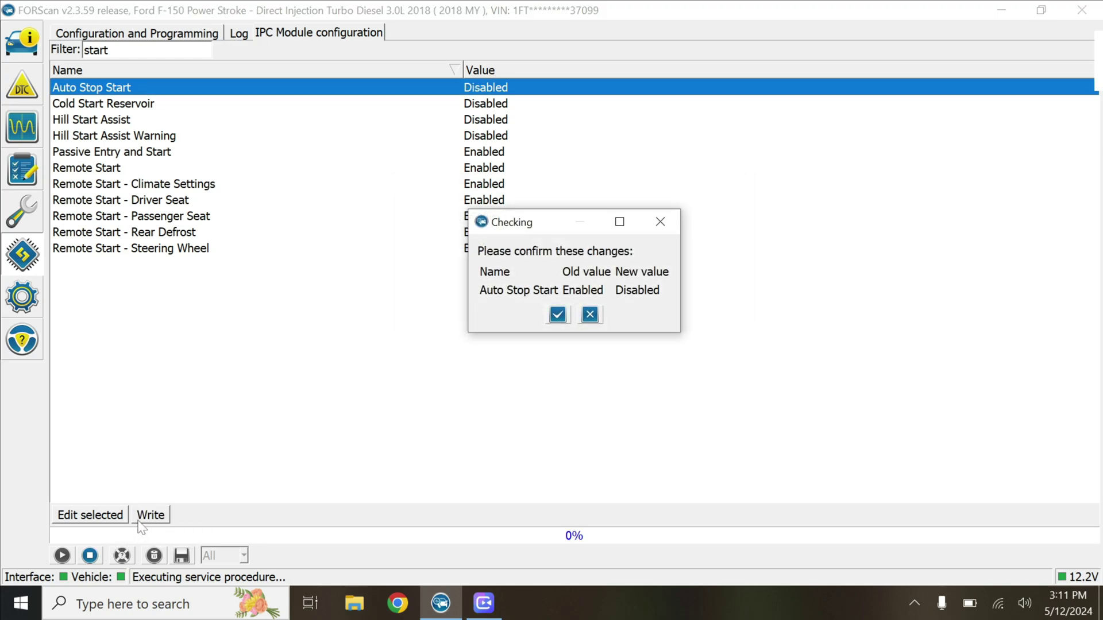
{"action": "left_click", "coordinate": [558, 313]}
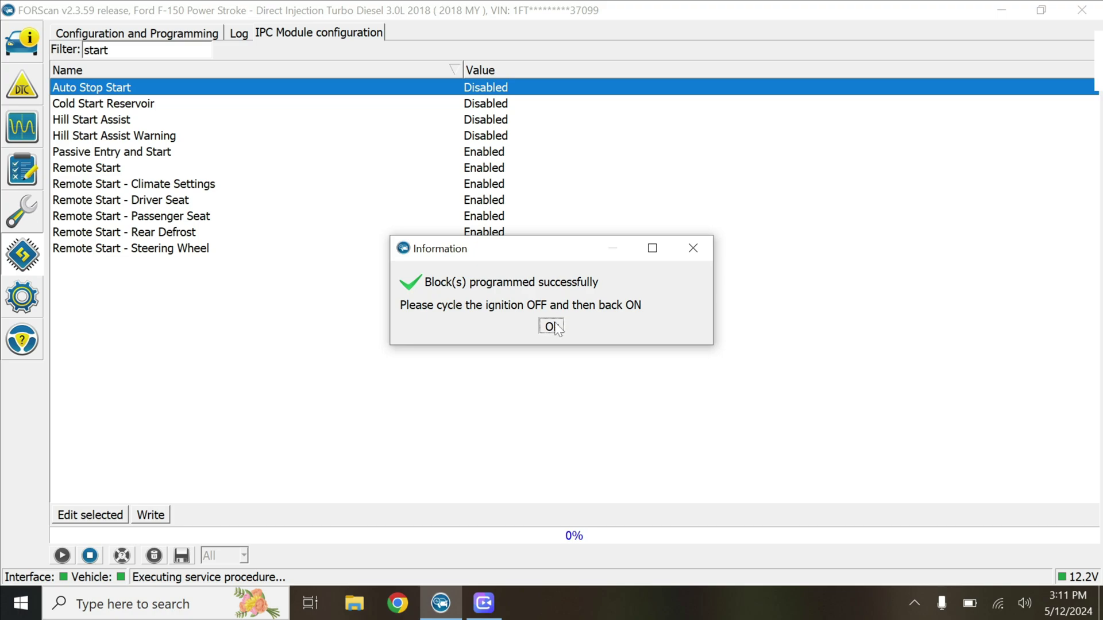
{"action": "left_click", "coordinate": [553, 326]}
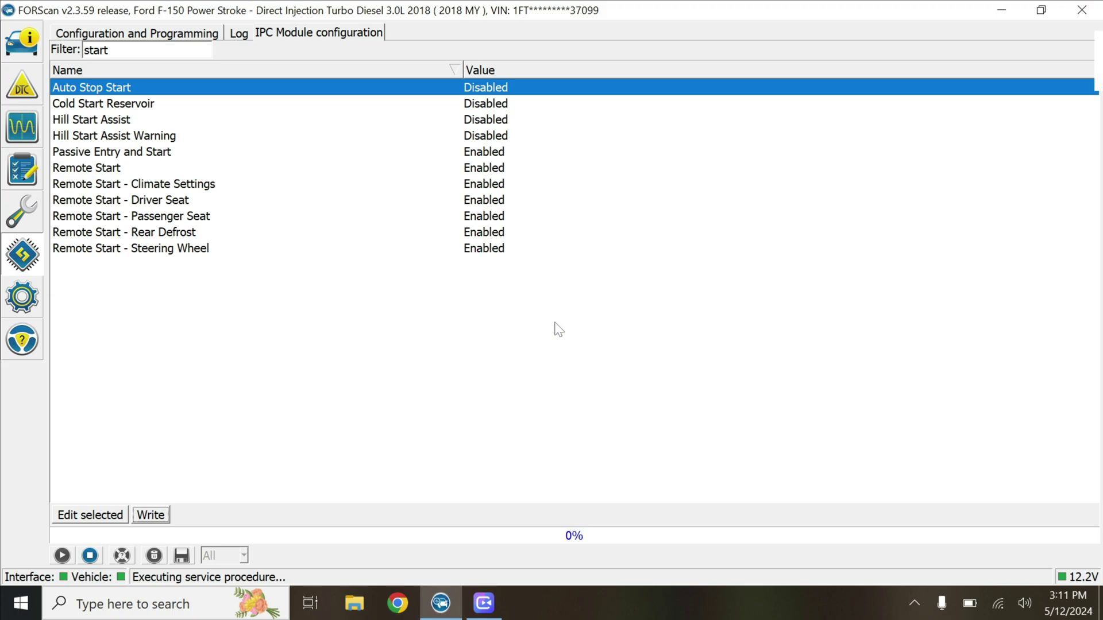